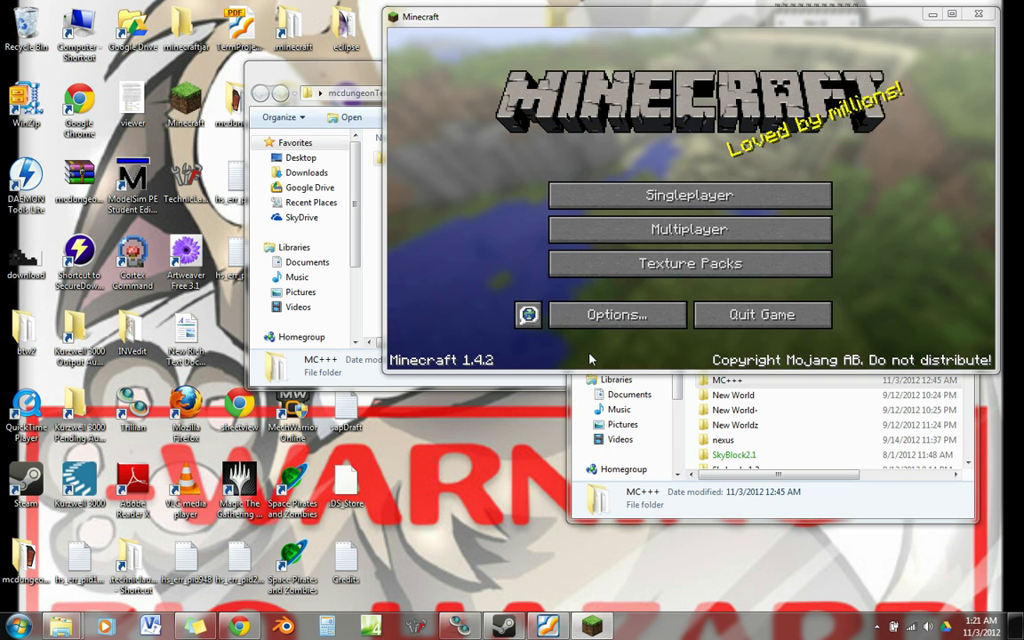
Load the singleplayer world MC+++ in Minecraft.
click(716, 188)
click(658, 107)
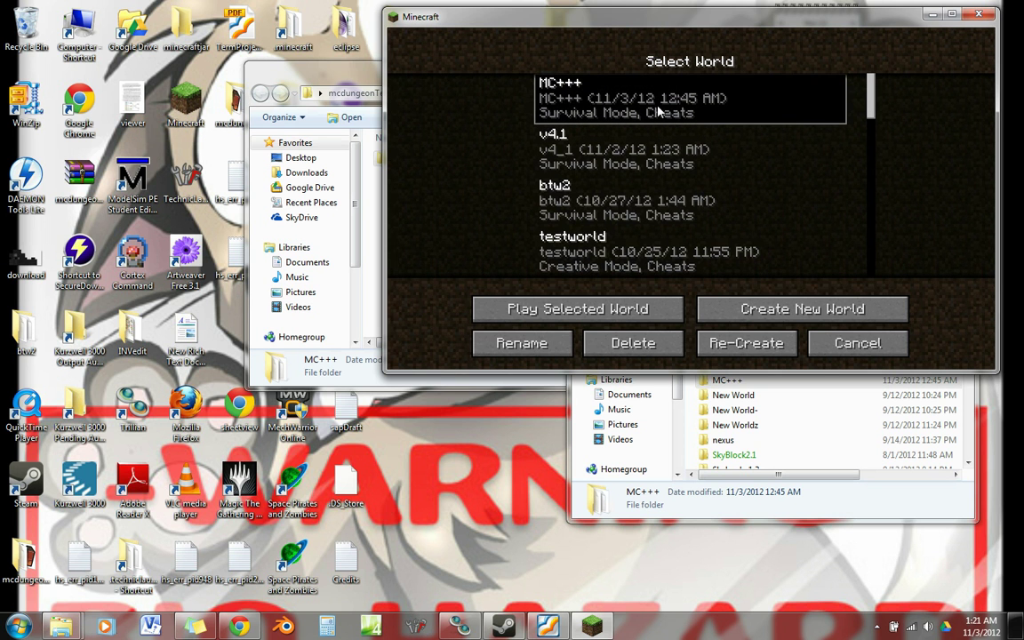
scroll(471, 142, up, 1)
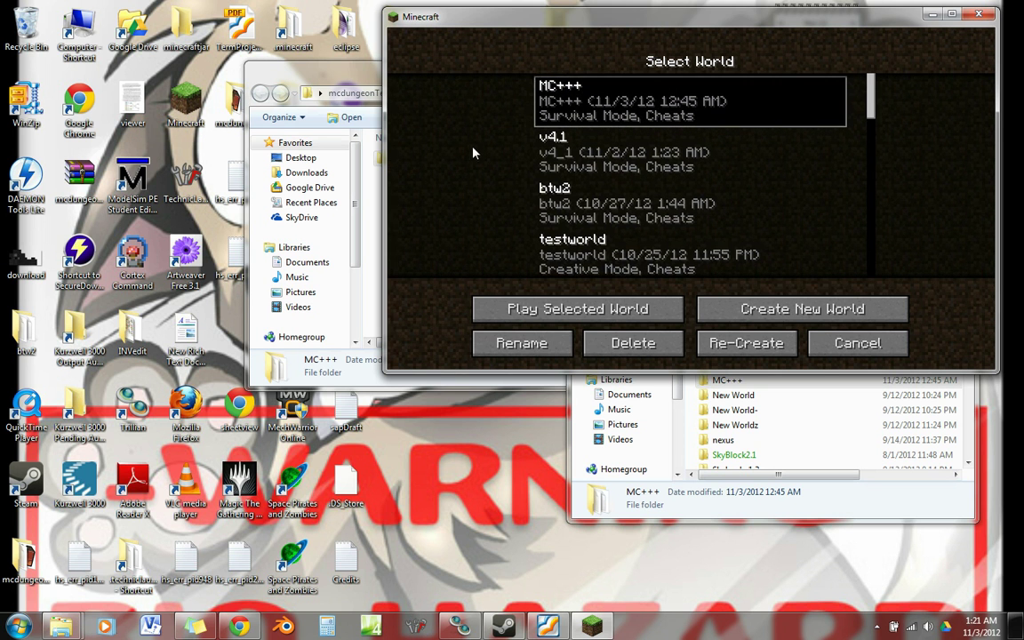
click(647, 309)
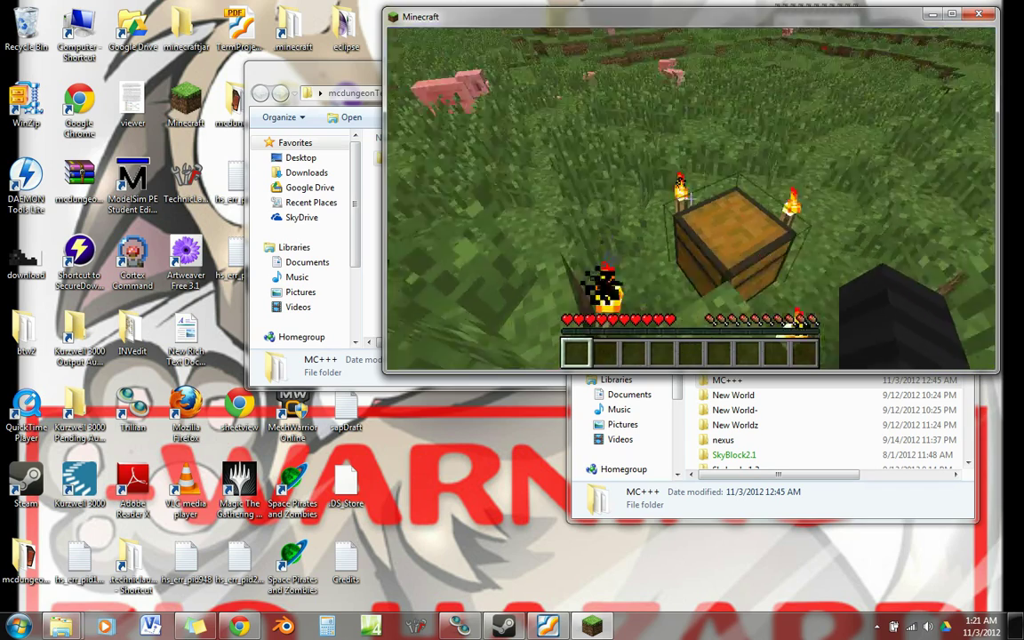
Save and leave the MC+++ world, and quit Minecraft.
key(Escape)
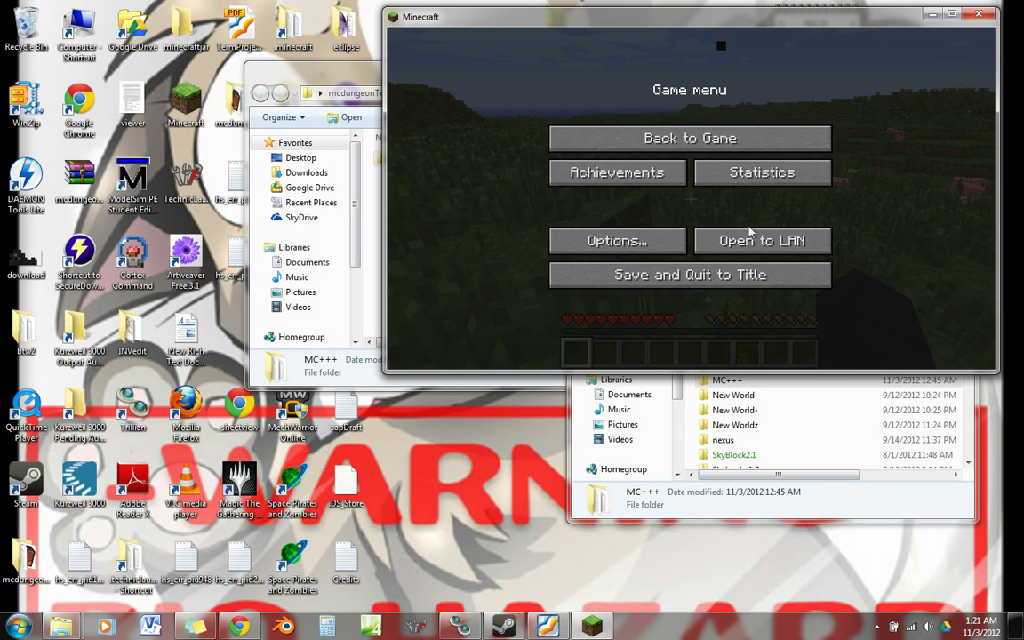
click(684, 274)
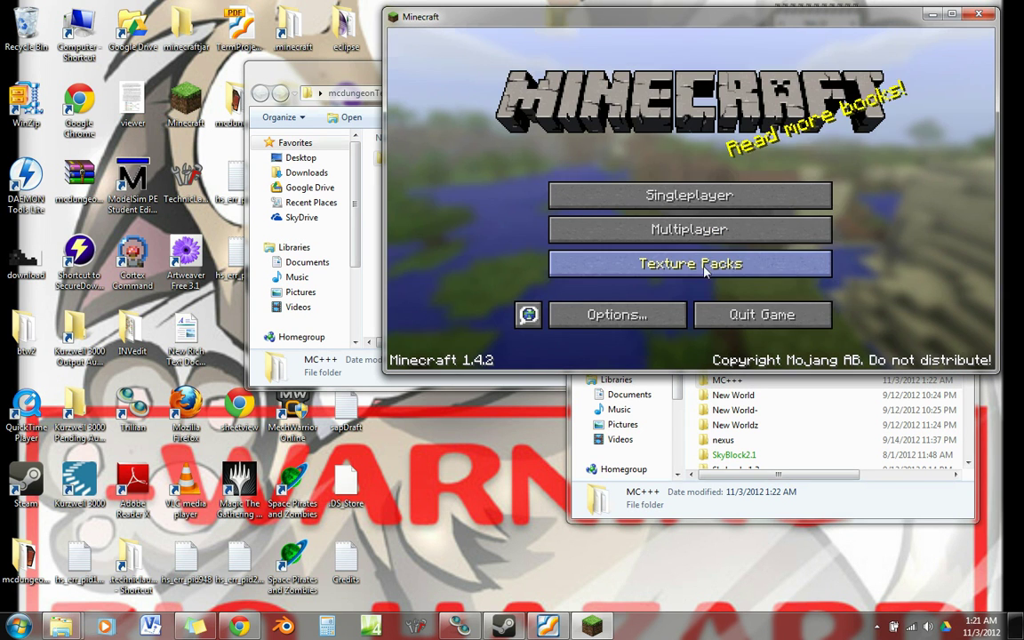
click(760, 318)
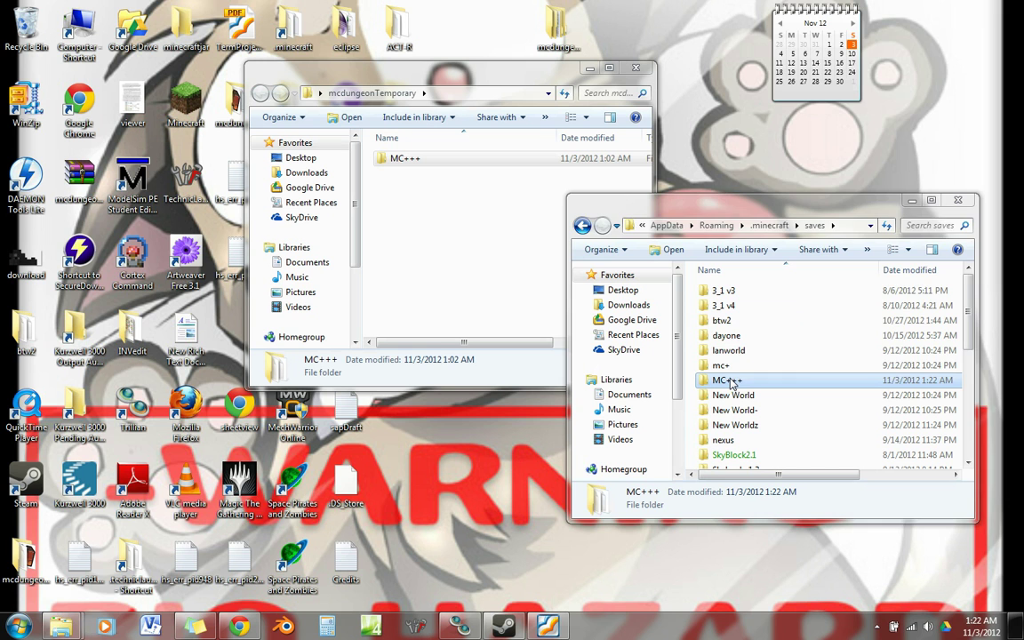
Copy the MC+++ world folder from the Minecraft saves folder onto the desktop.
right_click(731, 382)
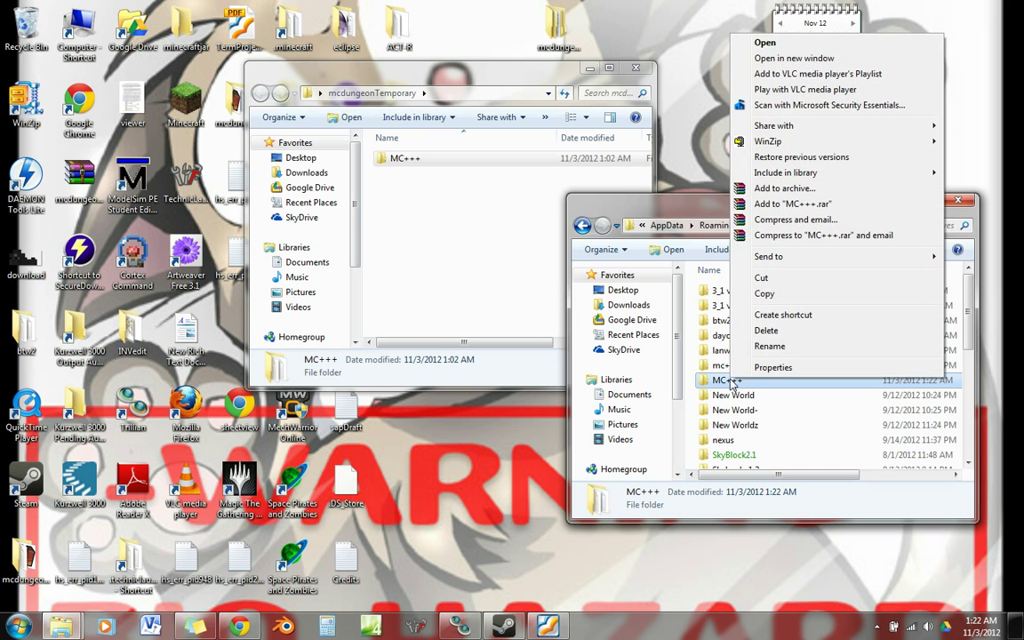
click(771, 295)
right_click(719, 114)
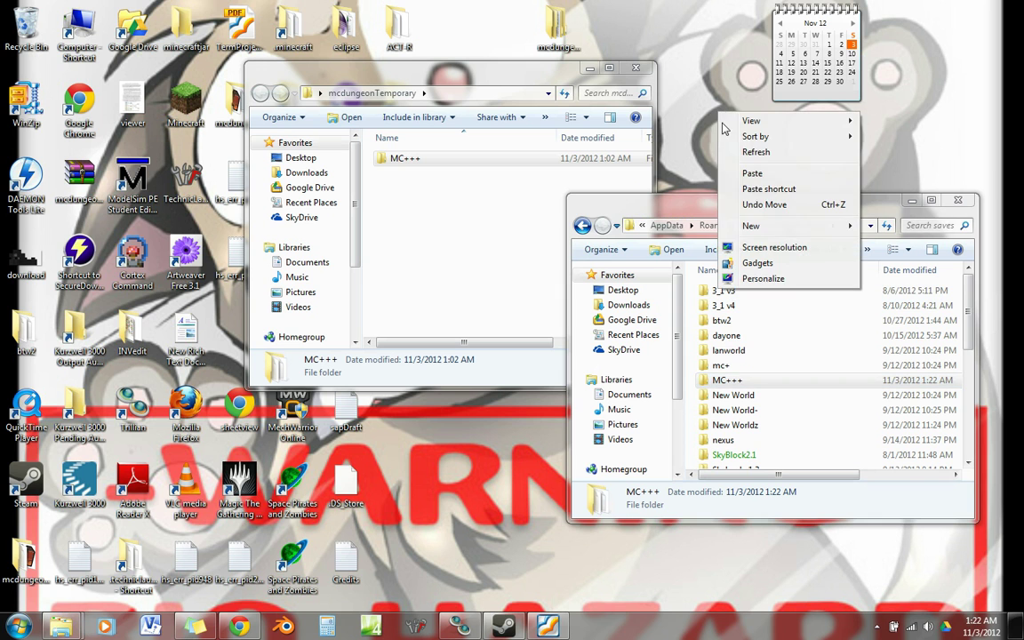
click(755, 175)
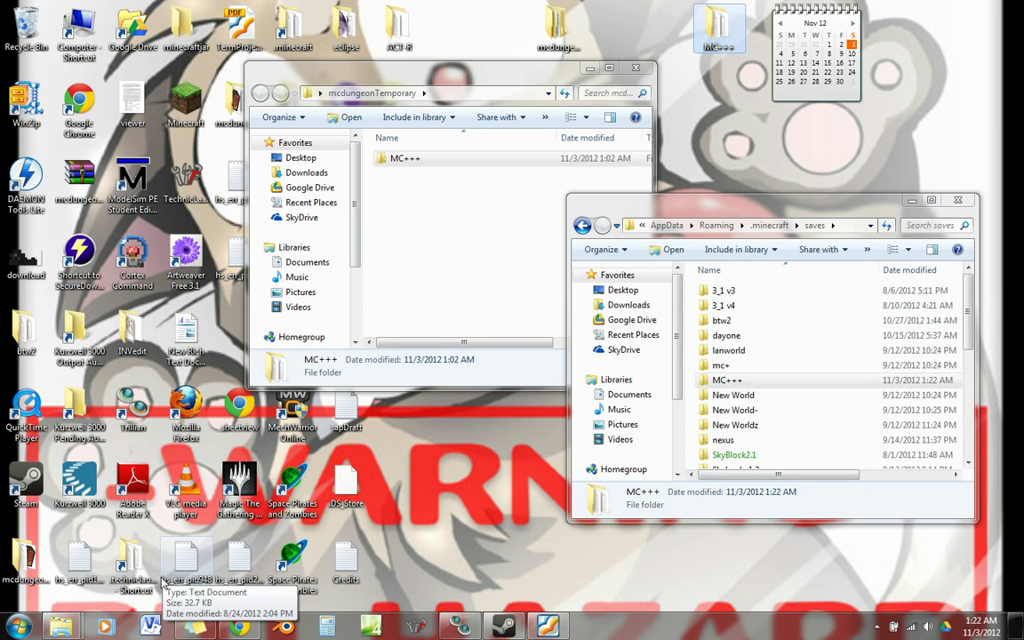
Switch to Chrome and search Google for "mcdungeon" in a new tab.
mouse_move(239, 626)
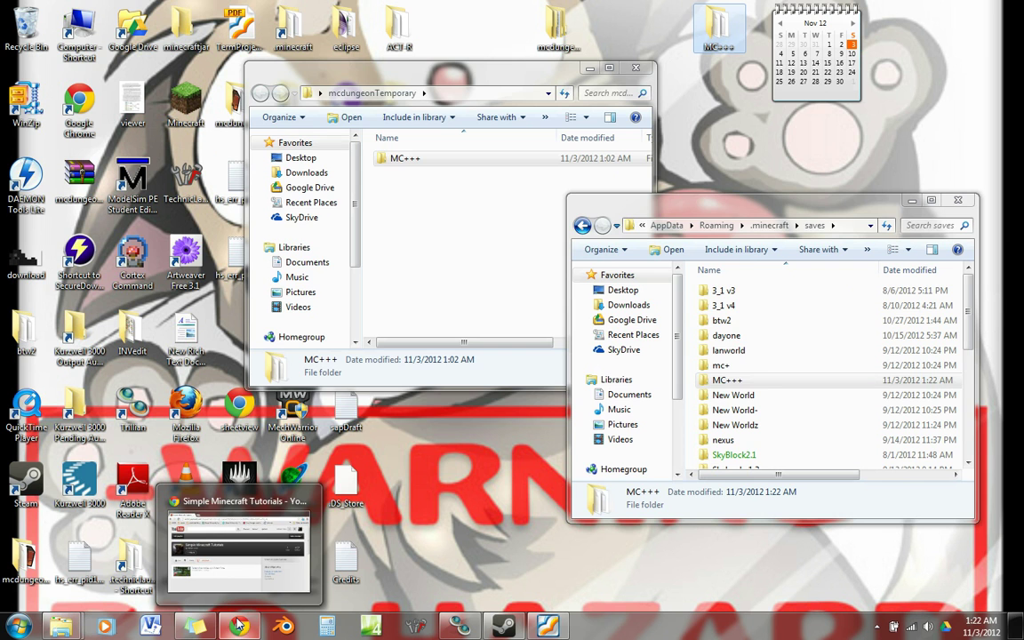
mouse_move(249, 585)
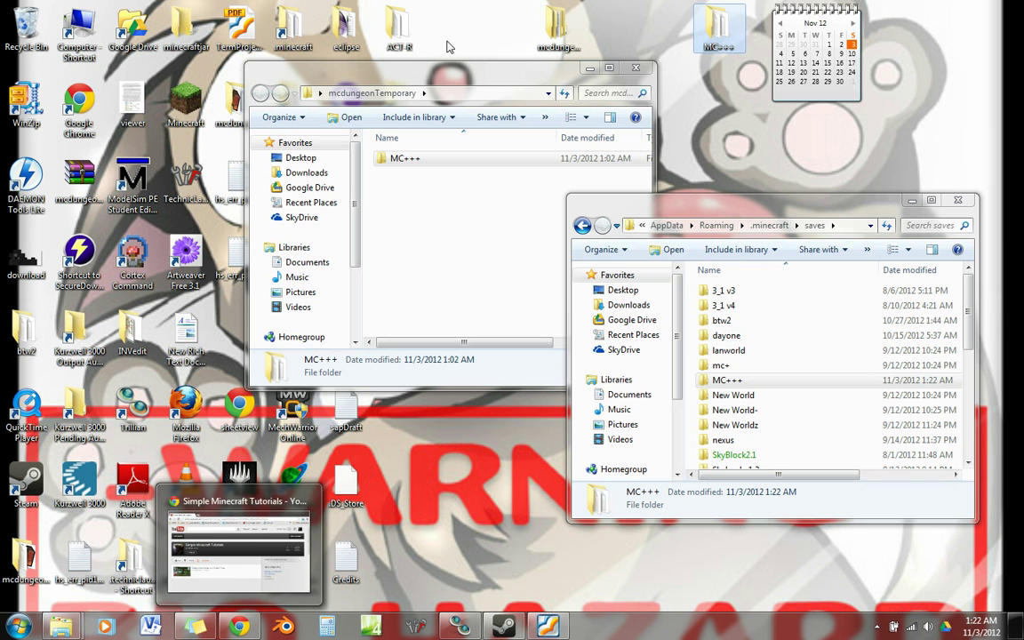
drag(365, 77, 358, 80)
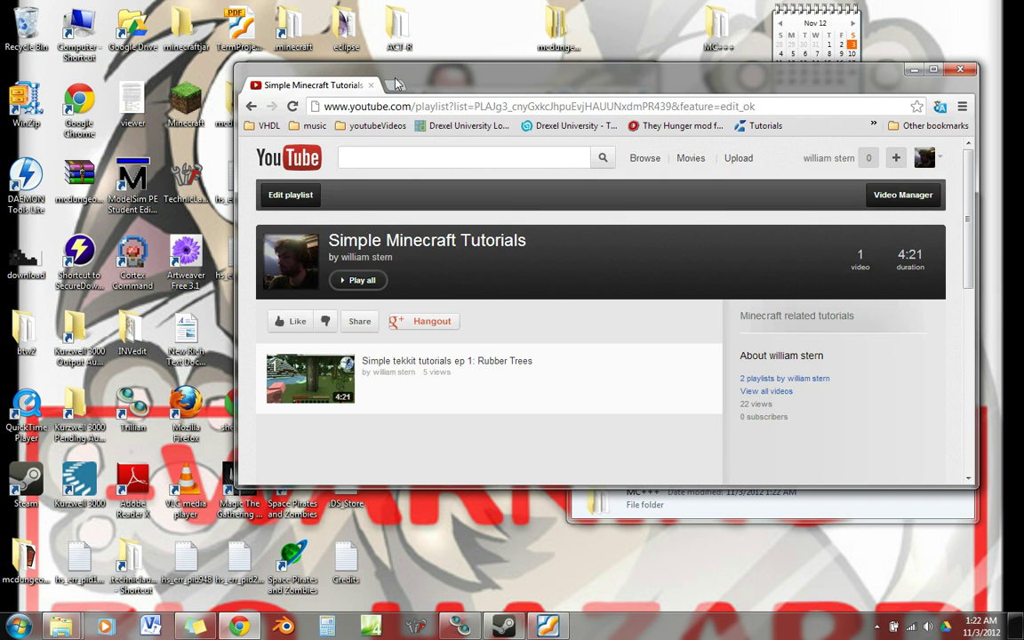
click(391, 92)
text(mc)
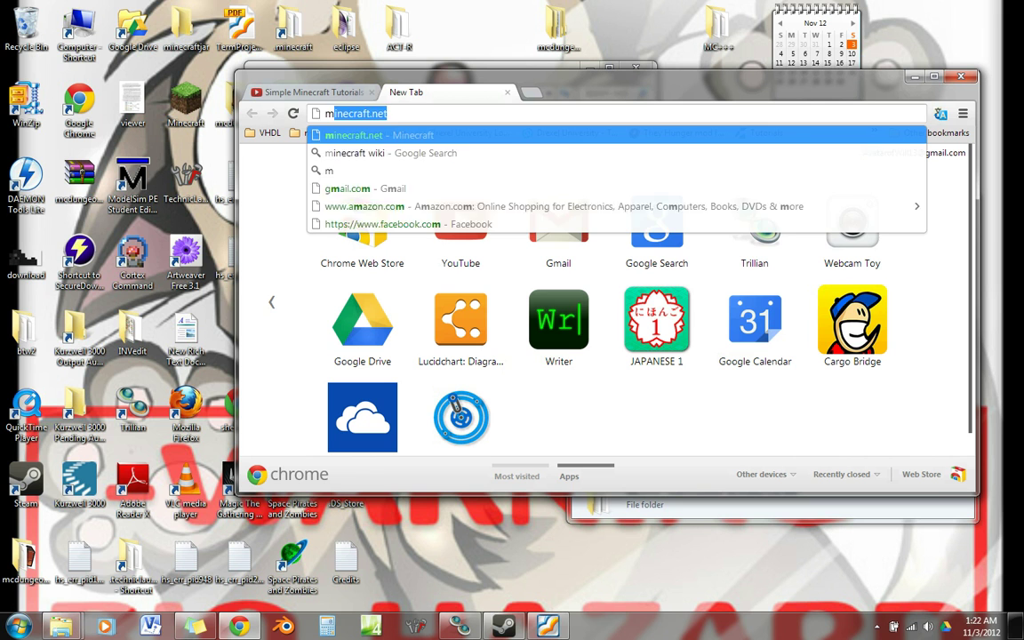
key(Delete)
text(d)
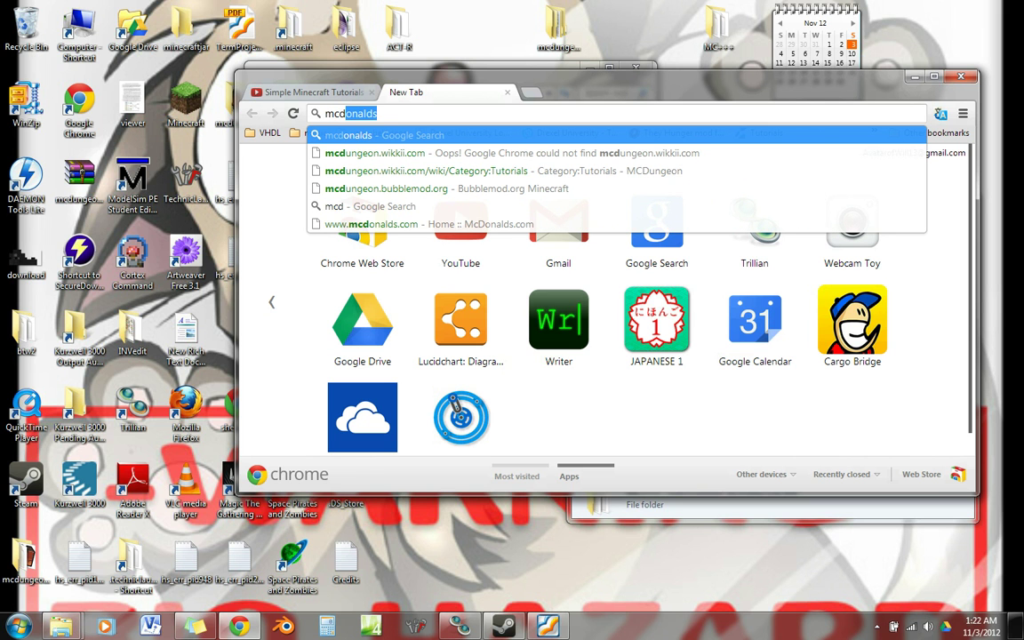
text(ungeon)
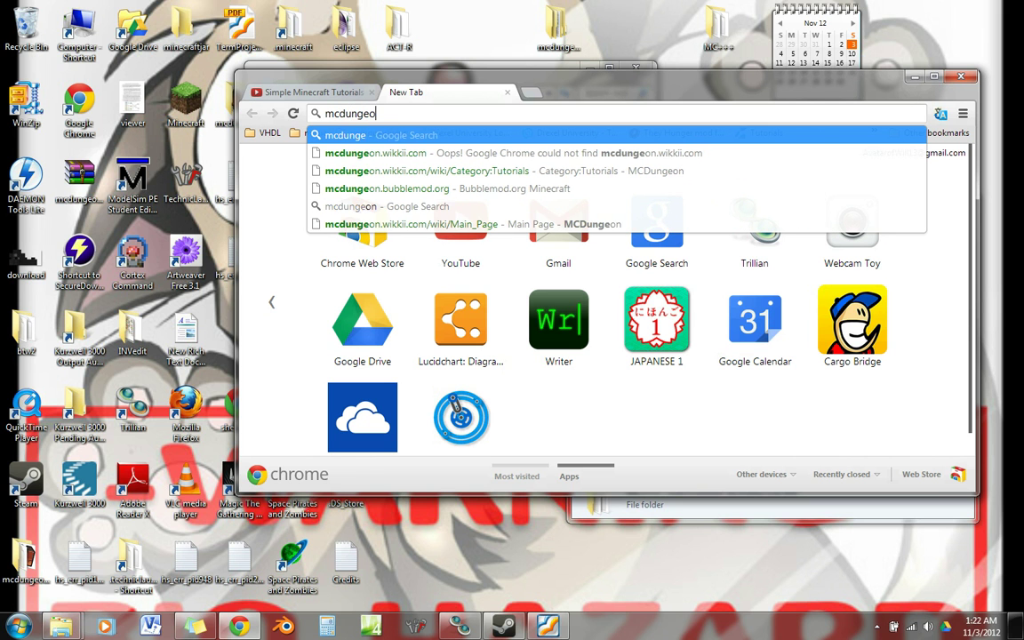
key(Return)
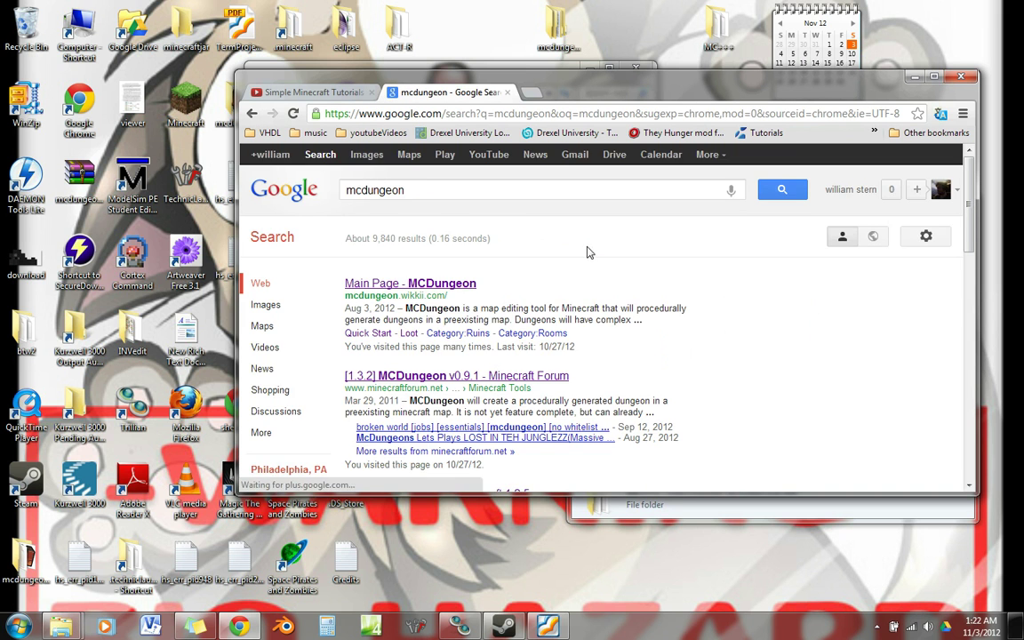
Open the MCDungeon v0.9.1 Minecraft Forum thread from the results and follow its link to mcdungeon.bubblemod.org.
scroll(474, 258, down, 1)
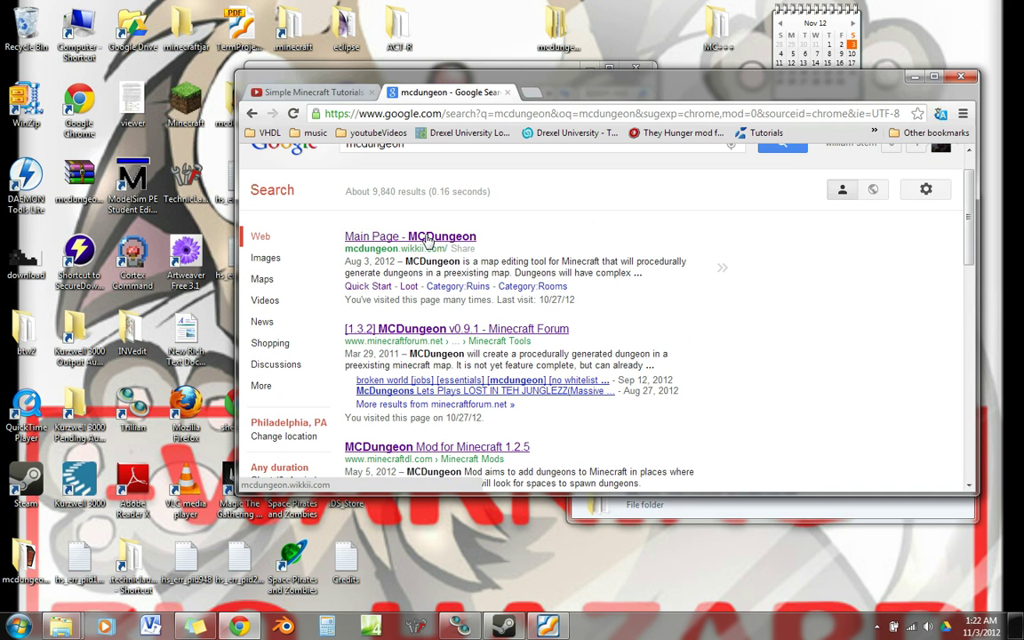
scroll(538, 247, down, 1)
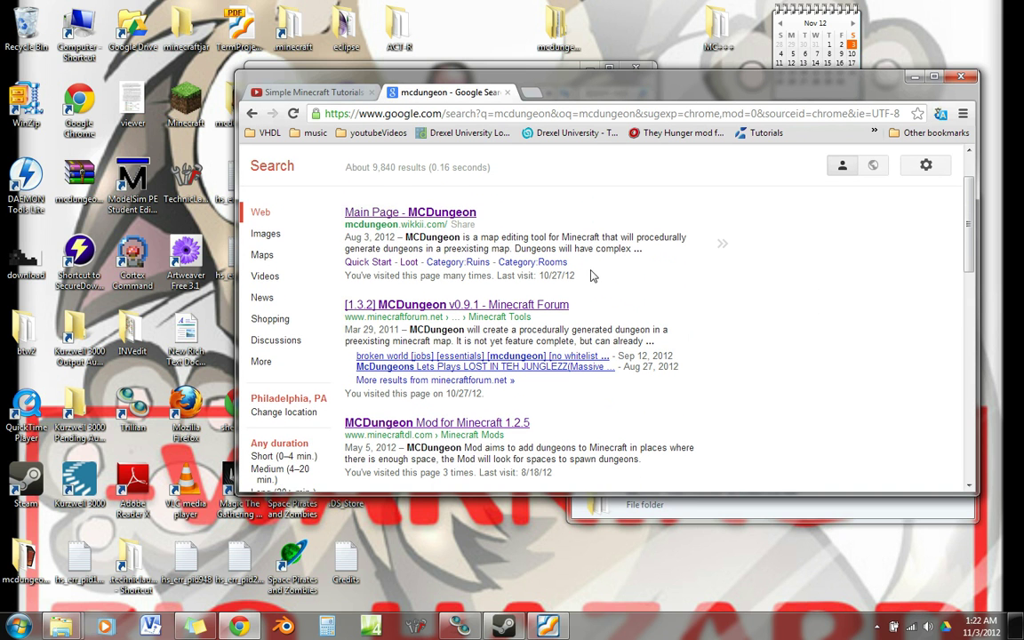
click(465, 304)
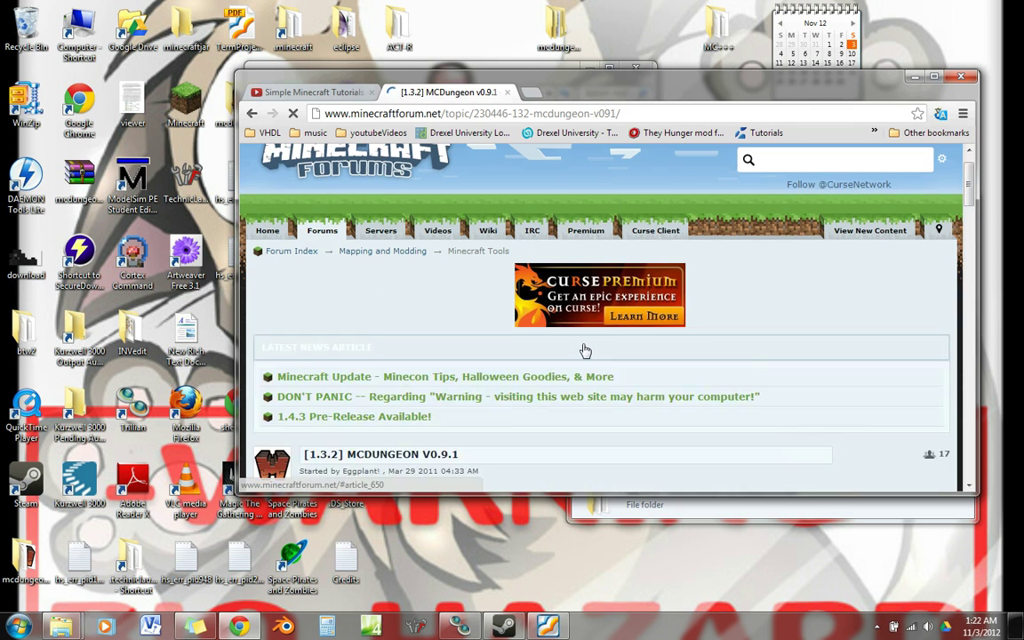
scroll(587, 344, down, 2)
scroll(587, 344, down, 5)
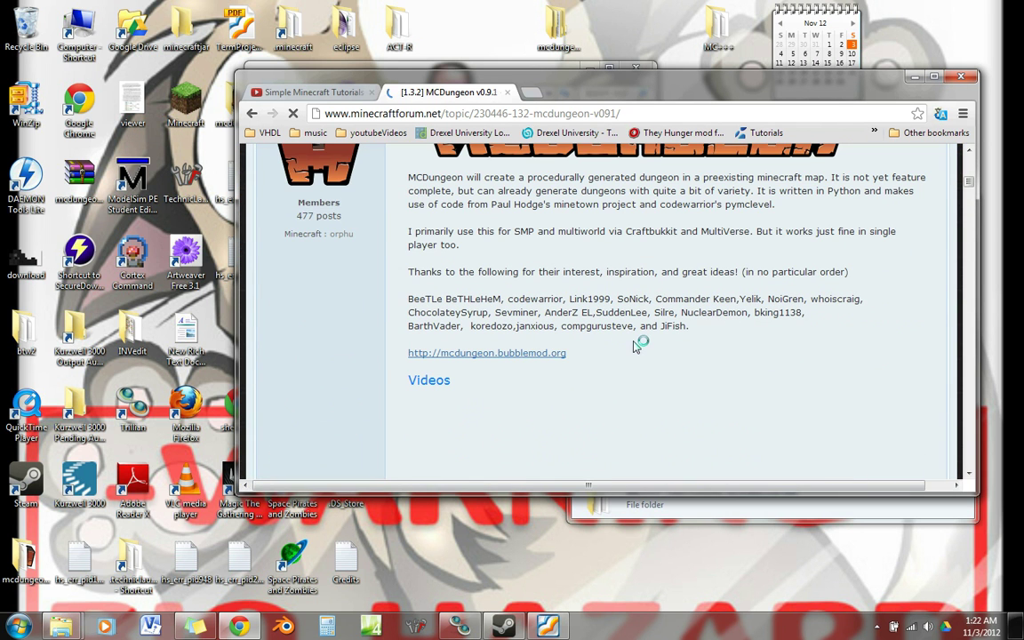
click(531, 355)
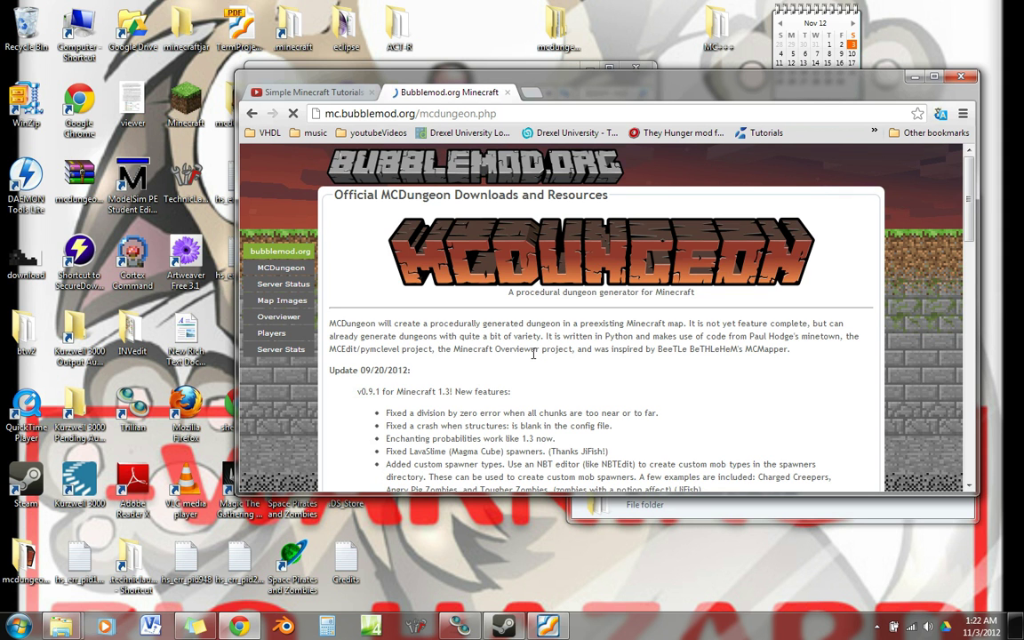
Examine the MCDungeon download options on the Bubblemod page, and close both browser tabs.
scroll(378, 253, down, 3)
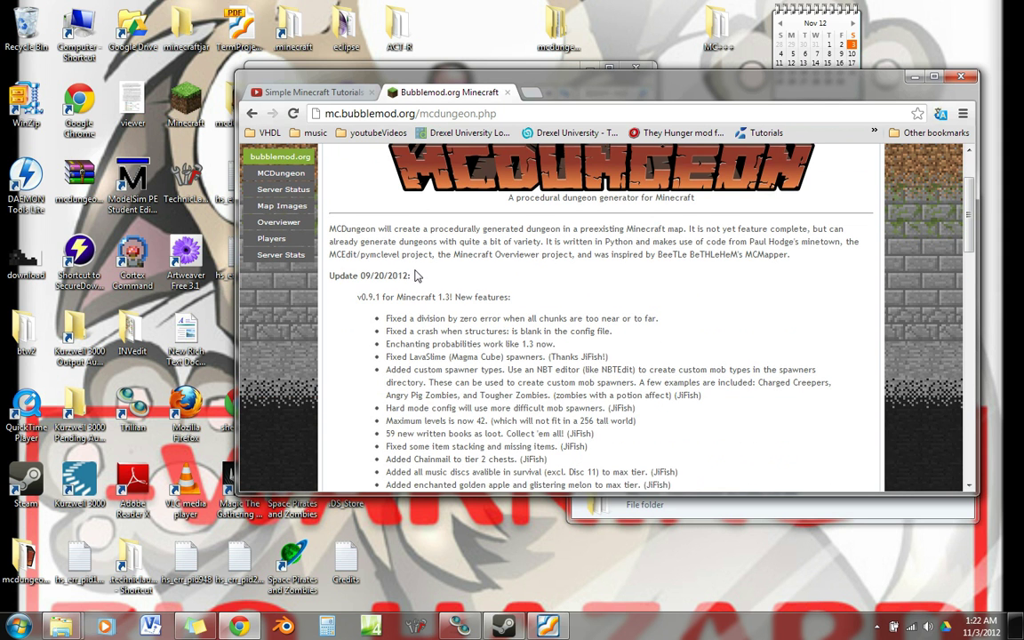
scroll(480, 315, down, 2)
scroll(532, 311, down, 3)
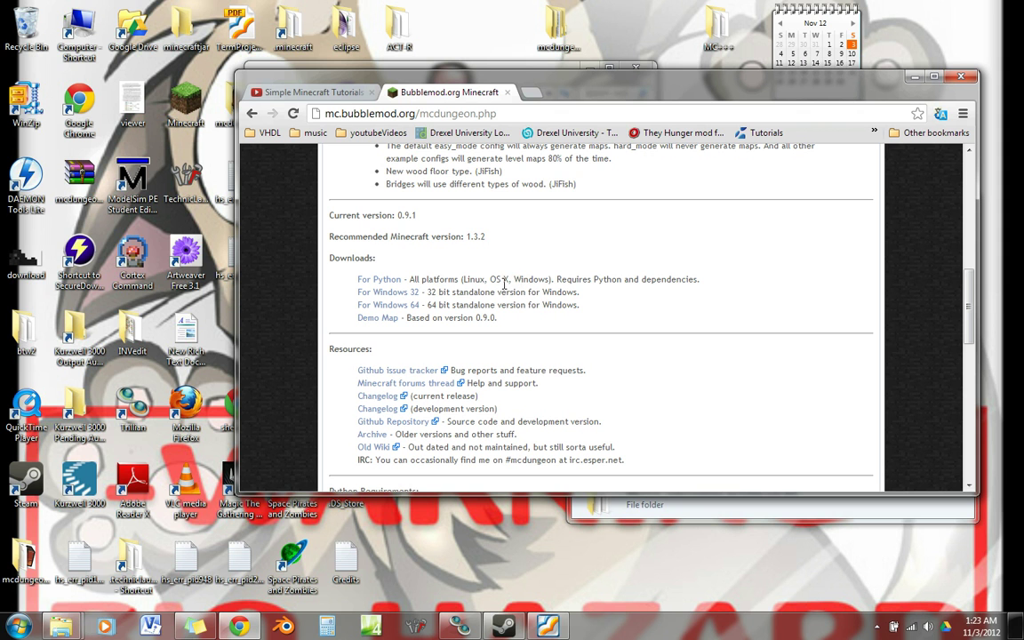
click(506, 92)
click(371, 92)
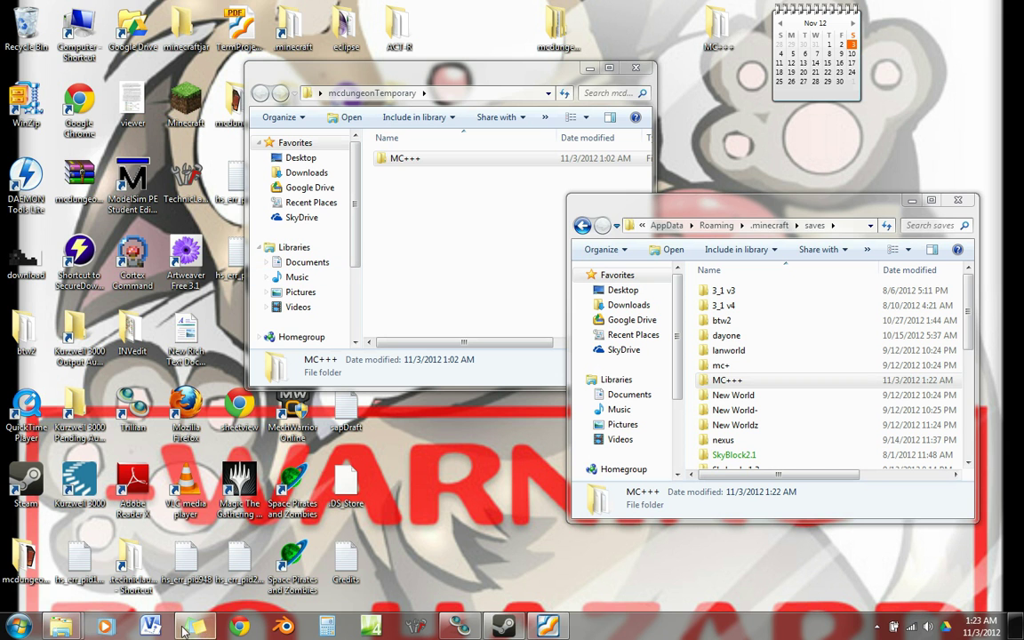
Open a Command Prompt and copy the full path of the mcdungeon-winexe-0.9.1-64 folder on the desktop.
click(18, 625)
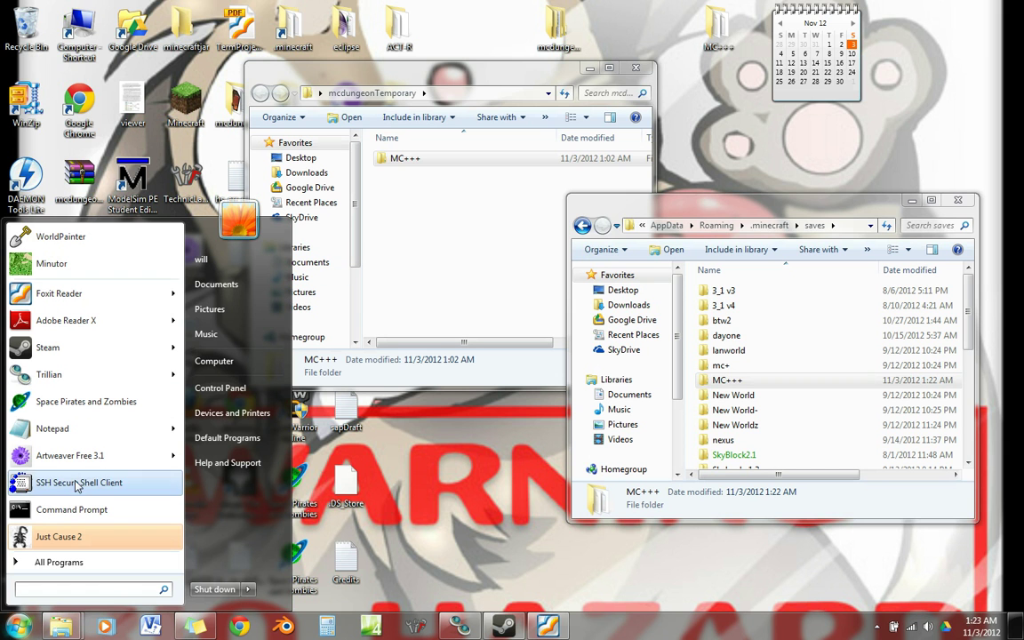
click(72, 509)
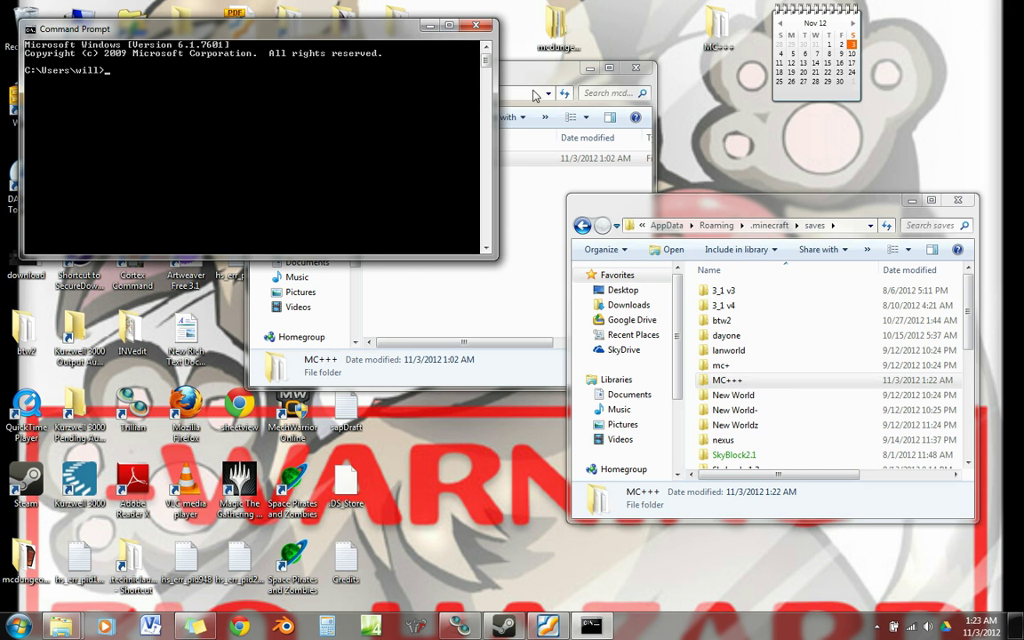
key(alt+Tab)
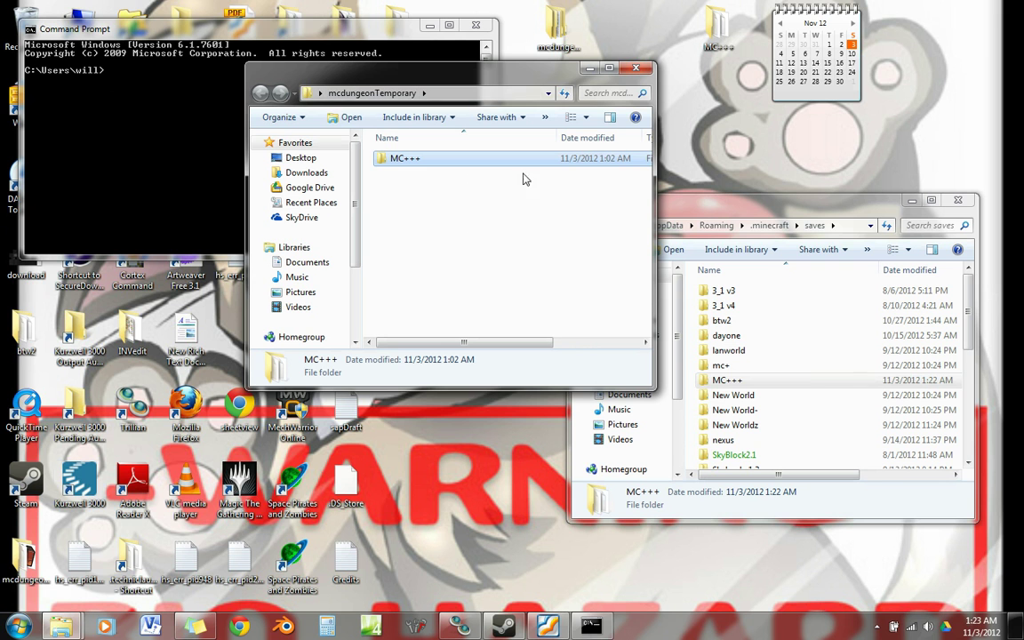
click(18, 566)
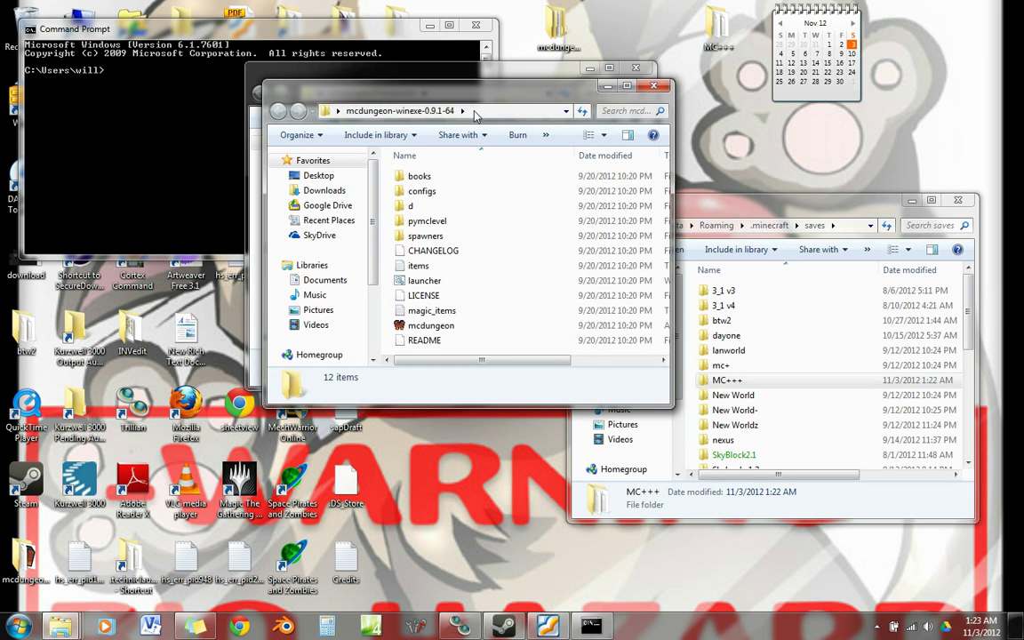
click(473, 109)
key(ctrl+c)
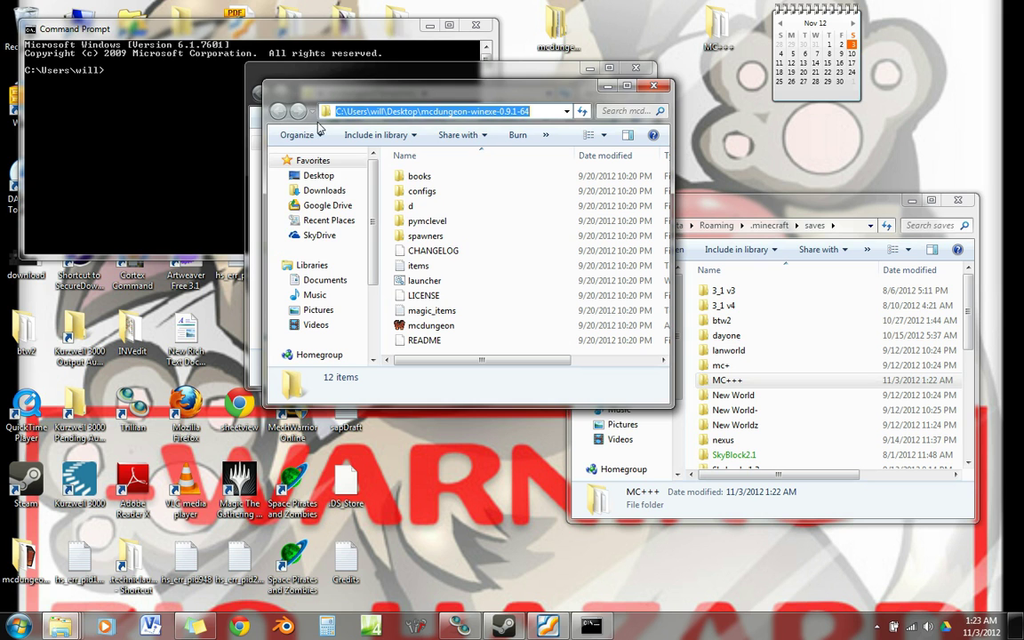
Change the Command Prompt's directory to the mcdungeon-winexe-0.9.1-64 folder, using cd with the copied path.
click(188, 34)
right_click(184, 89)
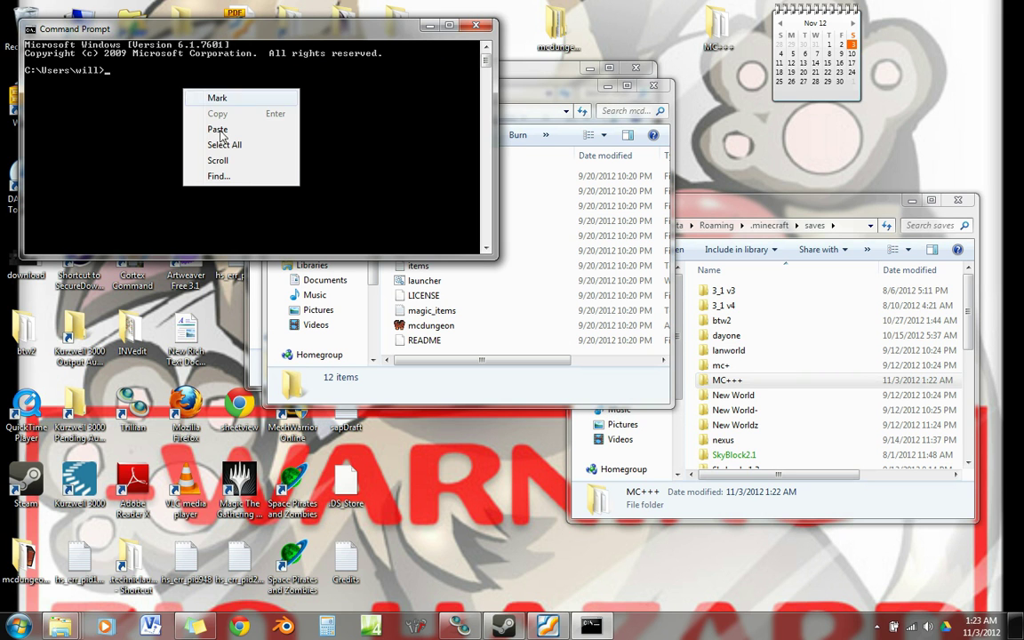
click(219, 130)
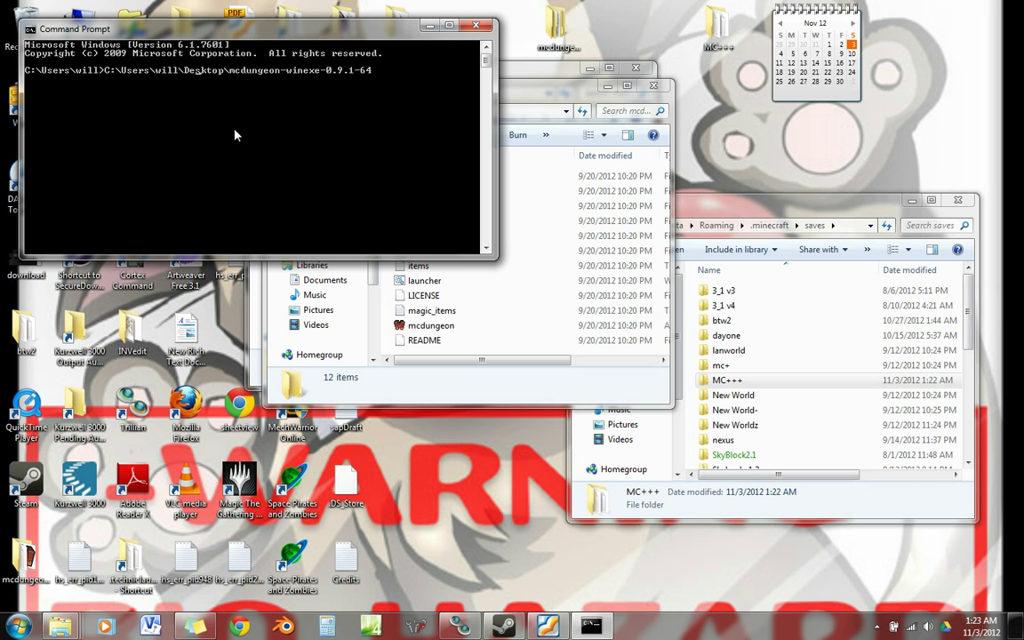
text(cd)
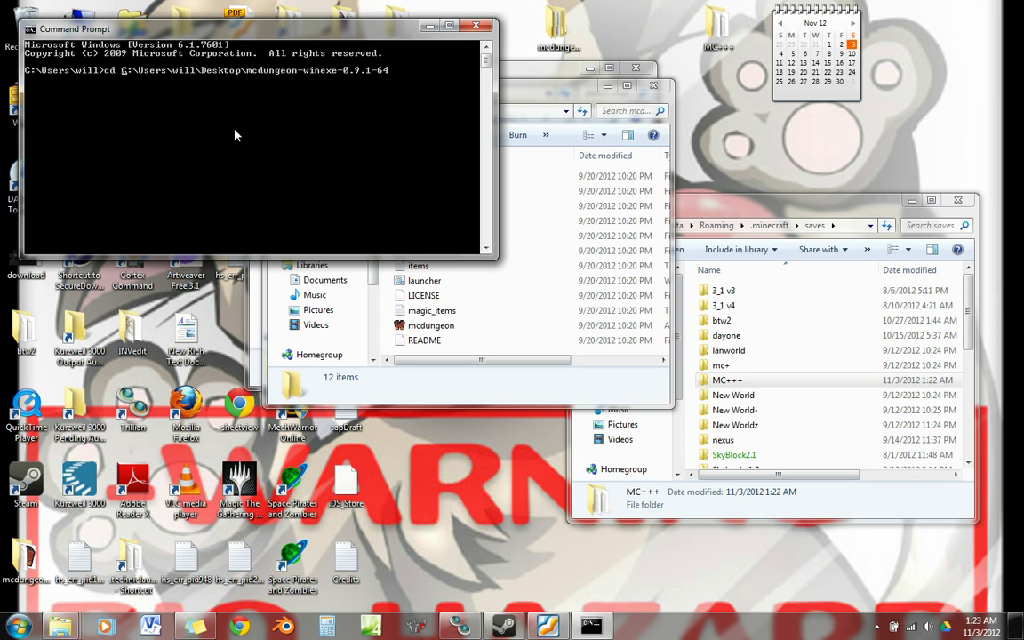
key(Return)
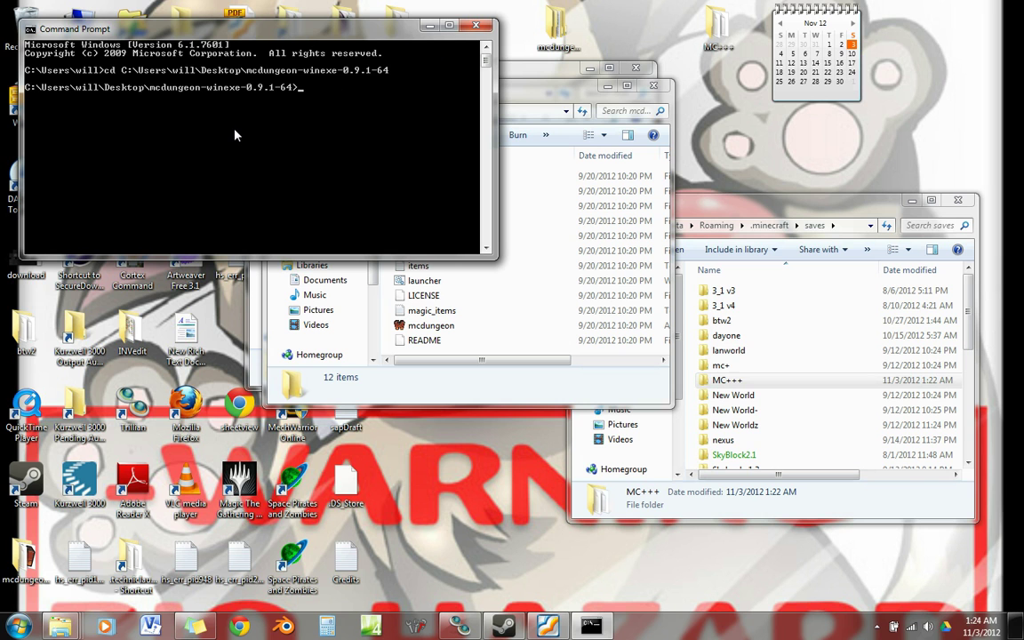
Run "mcdungeon interactive" and choose MC+++ as the world to modify.
text(mcdungeon interactive)
key(Return)
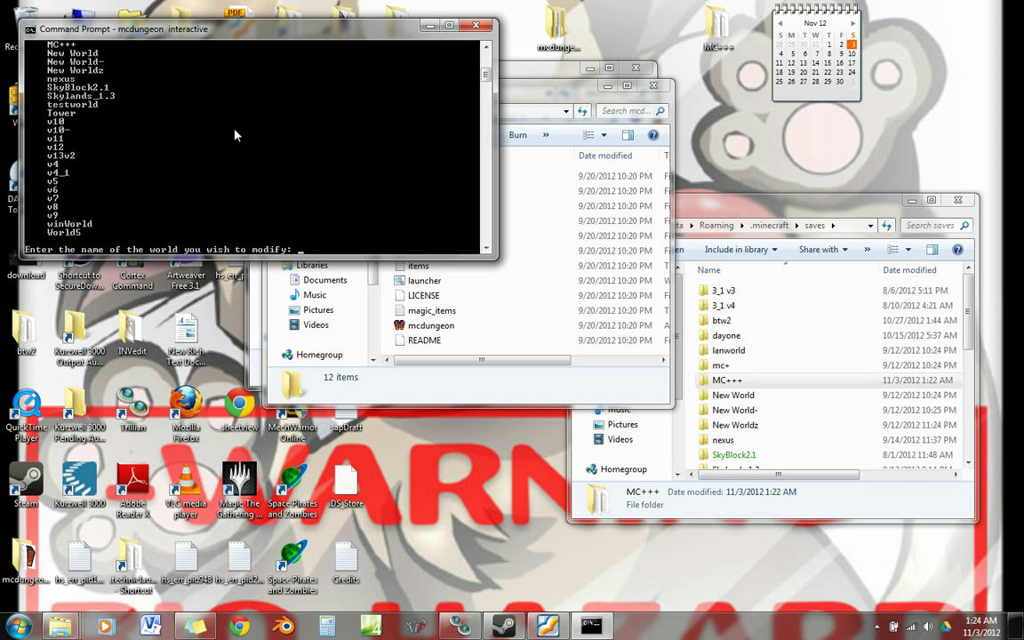
text(MC+++)
key(Return)
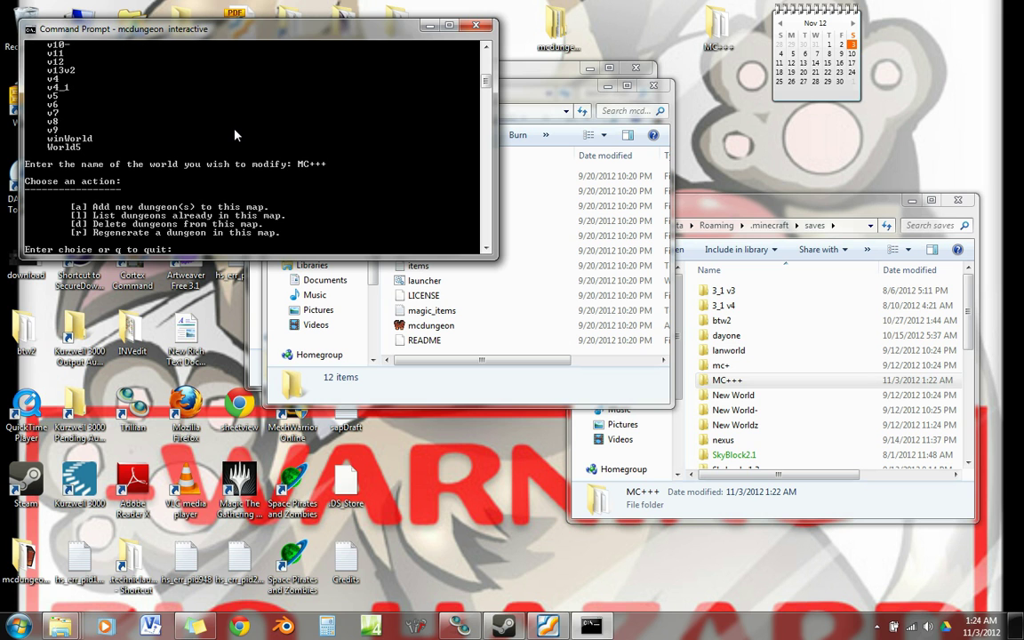
Try to add new dungeons to the MC+++ map using the default configuration.
text(a)
key(Return)
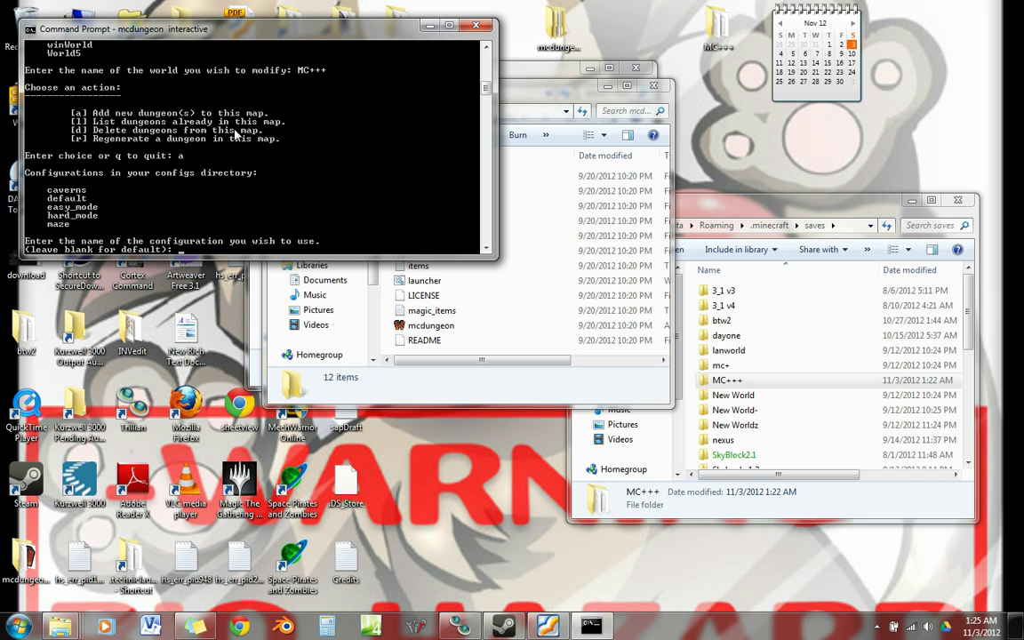
text(default)
key(Return)
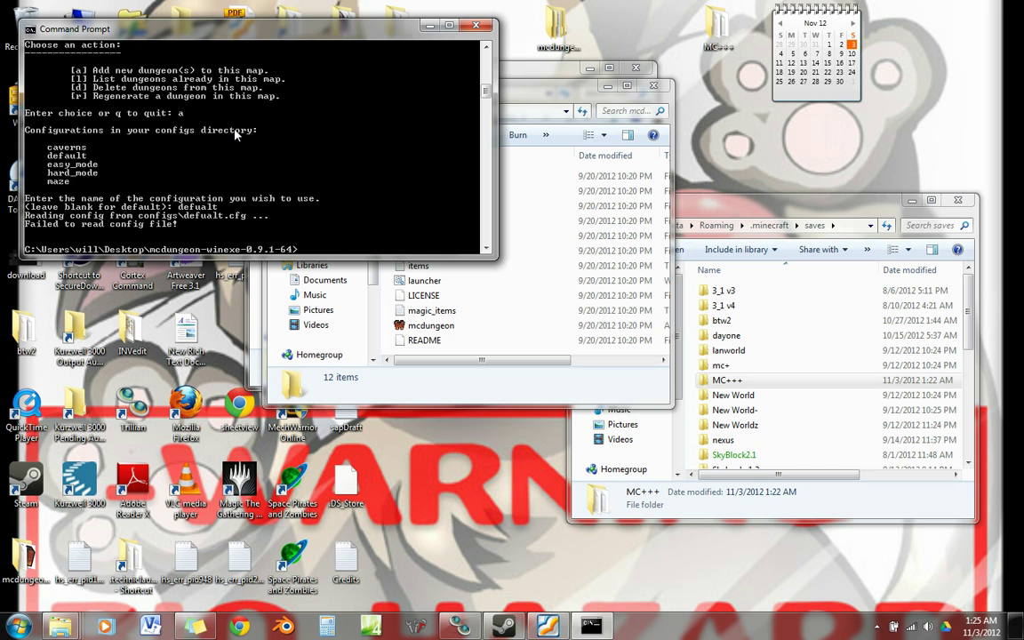
Run "mcdungeon interactive" again and enter MC+++ as the world to modify.
key(Up)
key(Return)
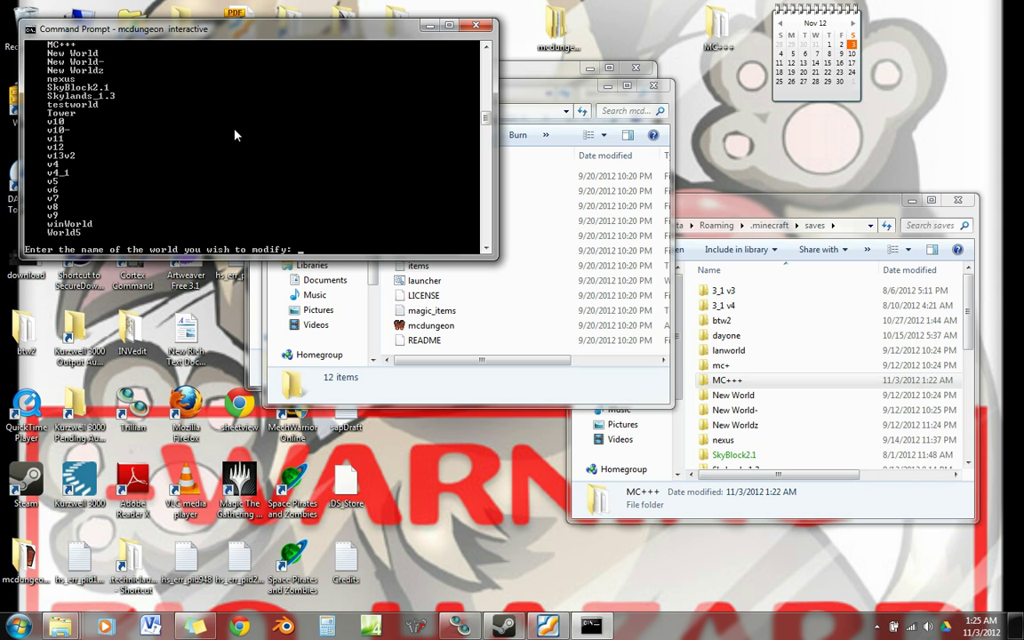
text(MC+++)
key(Return)
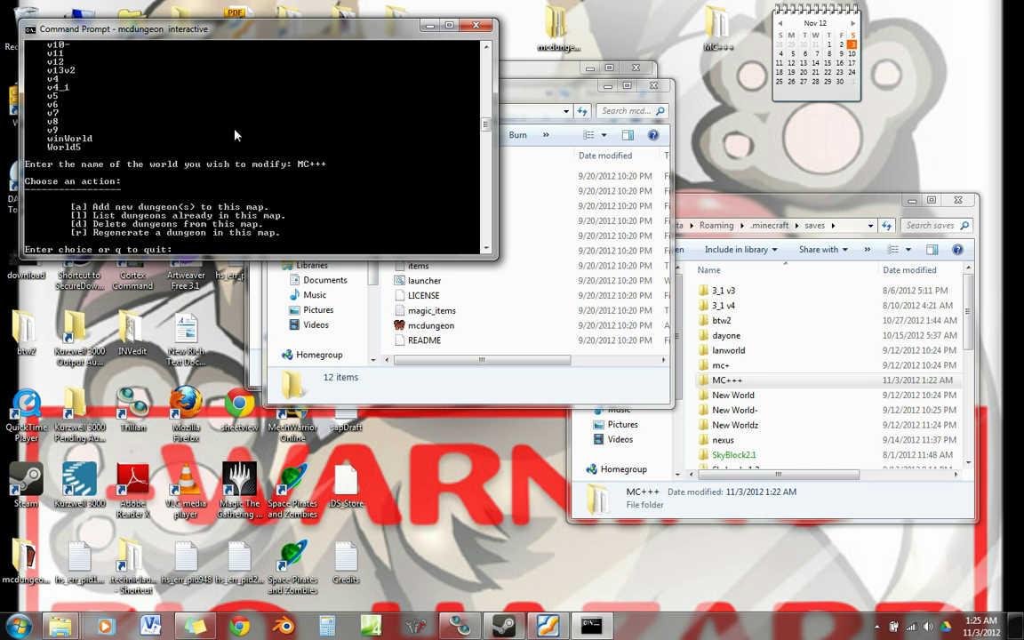
Choose to add new dungeons with the "default" configuration, leaving the primary bukkit world name blank.
text(a)
key(Return)
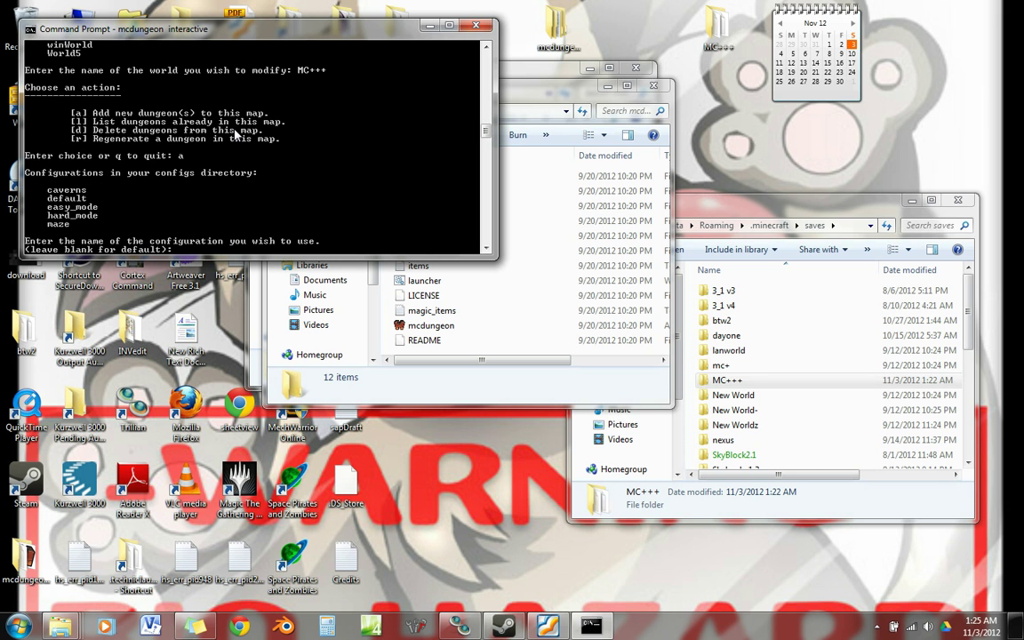
text(default)
key(Return)
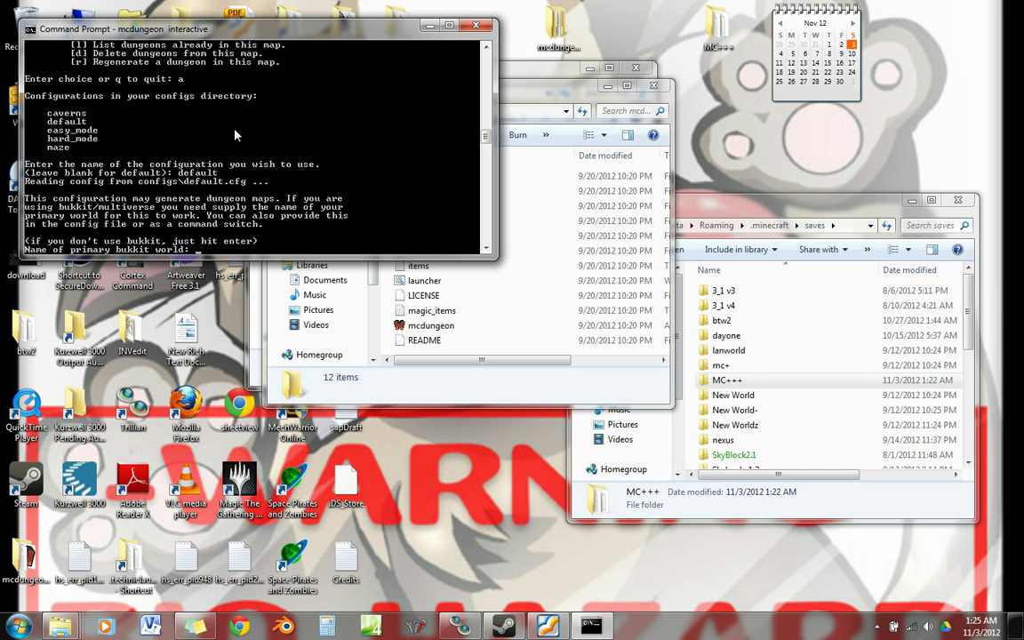
key(Return)
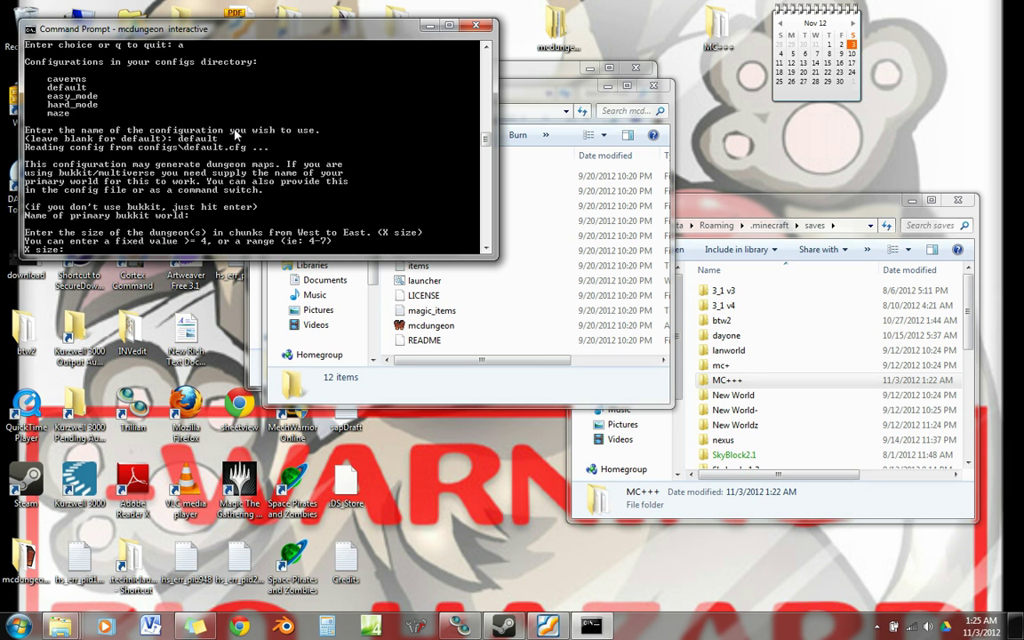
Set both the X size and the Z size of the dungeons to a range of 4-7 chunks.
text(4-7)
key(Return)
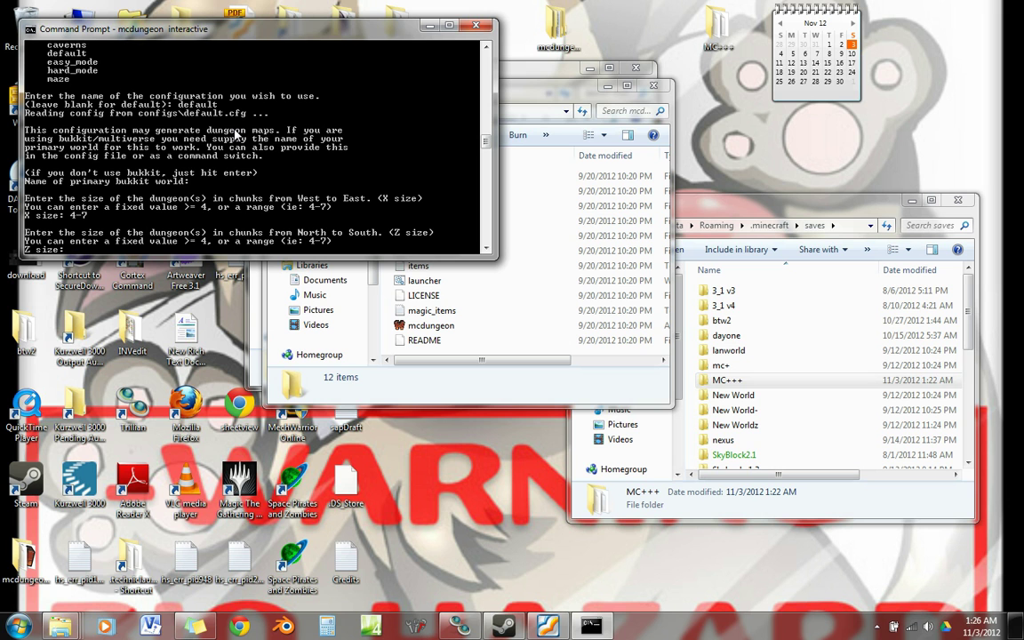
text(4-7)
key(Return)
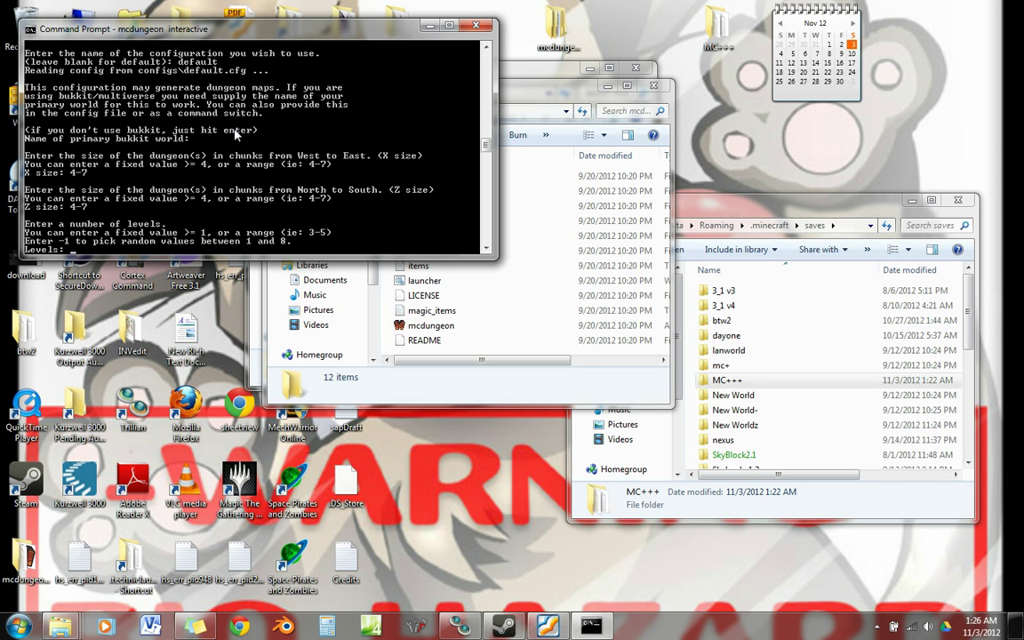
Set the dungeon levels to 3-6 and the maximum number of dungeons to -1, starting the generation.
text(3-6)
key(Return)
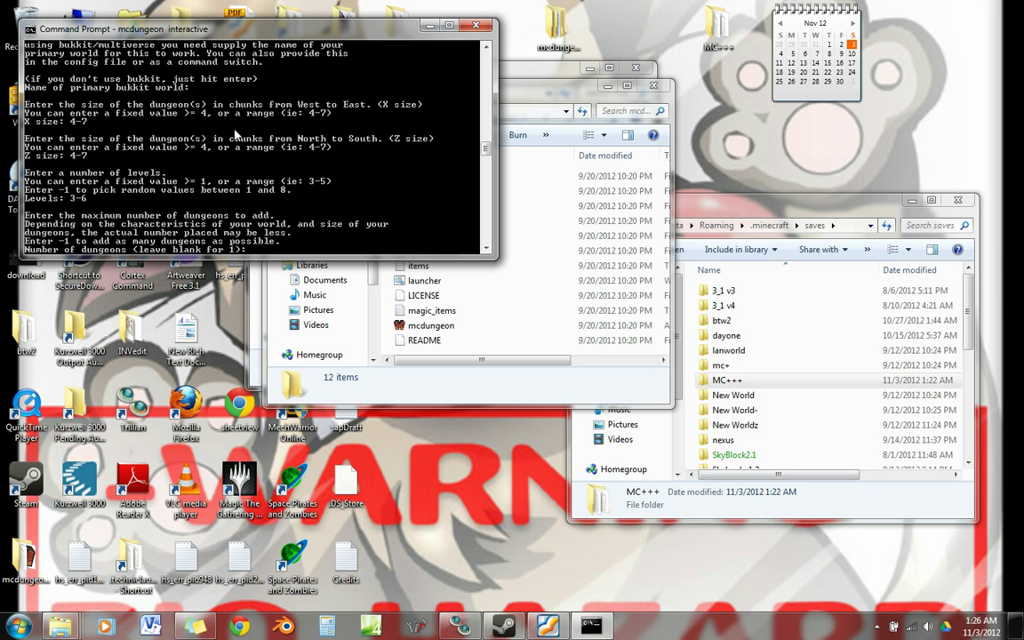
text(-1)
key(Return)
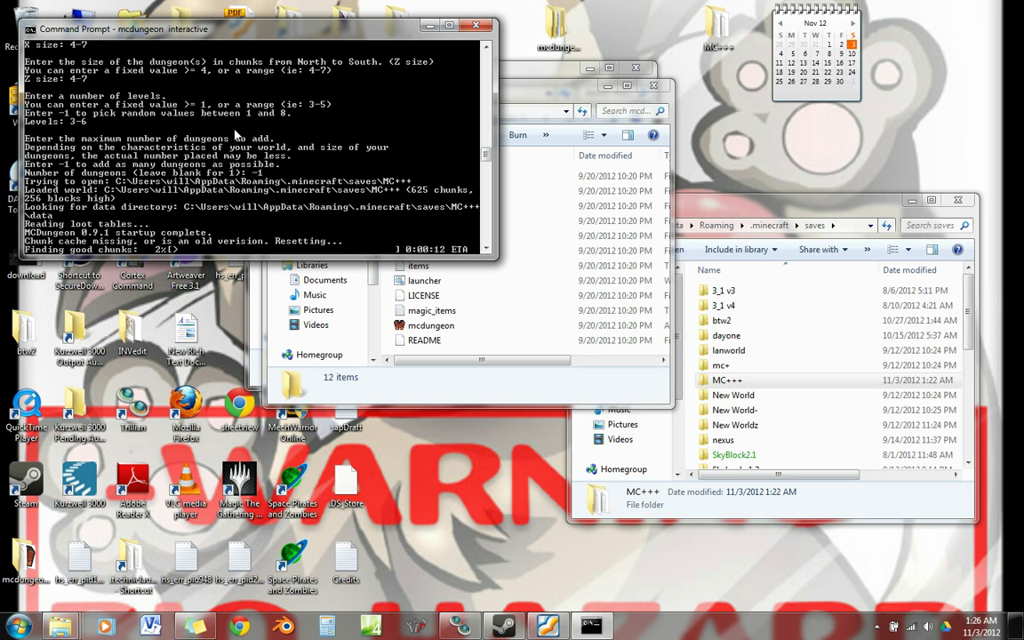